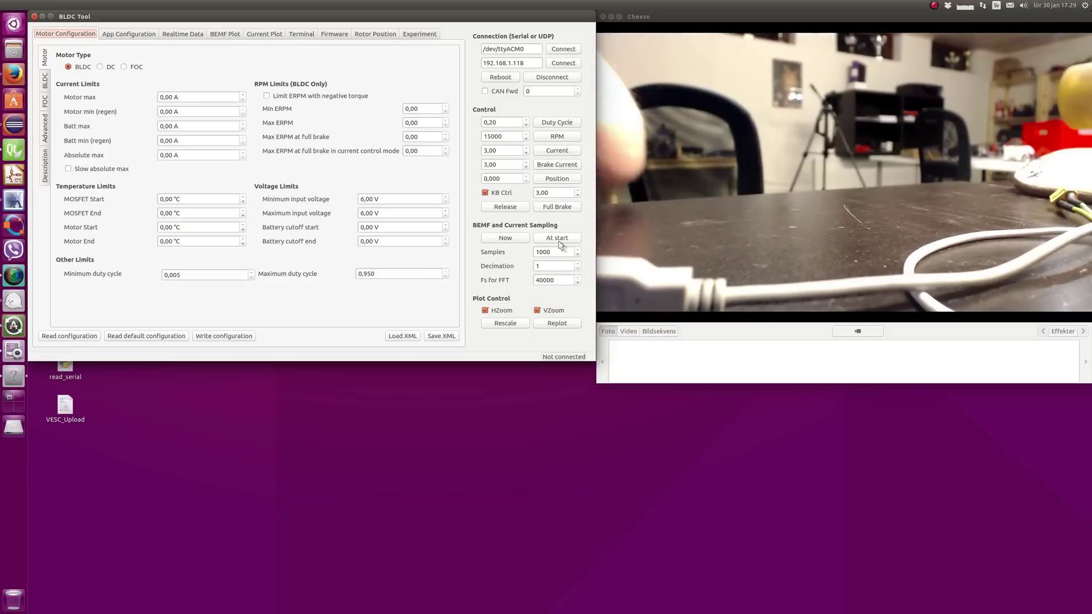
# Connect to the VESC, read its motor configuration, and write it back with motor type FOC
pyautogui.click(562, 49)
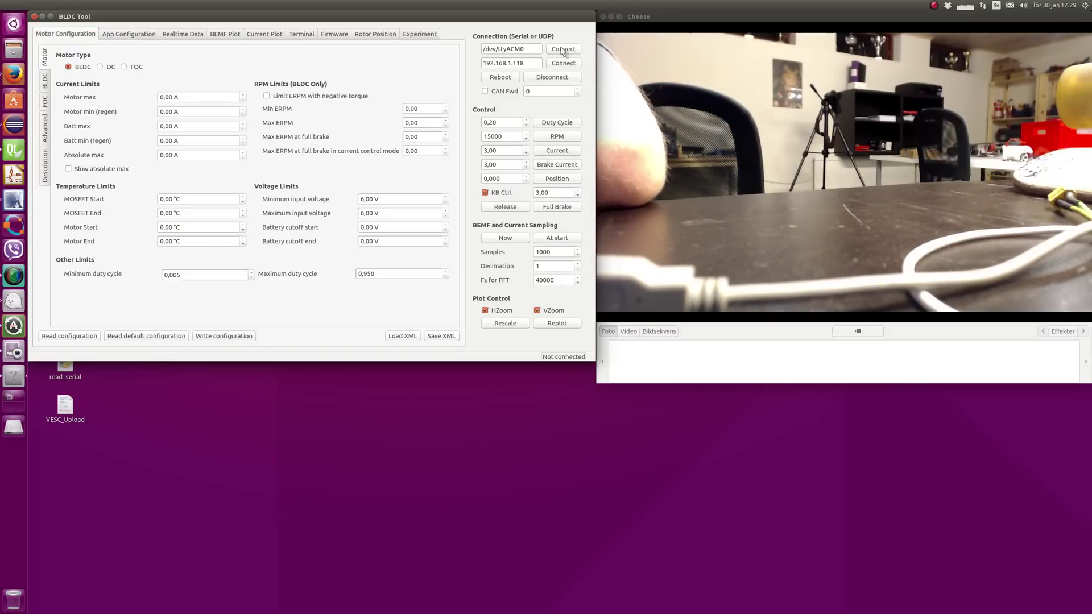
pyautogui.click(77, 337)
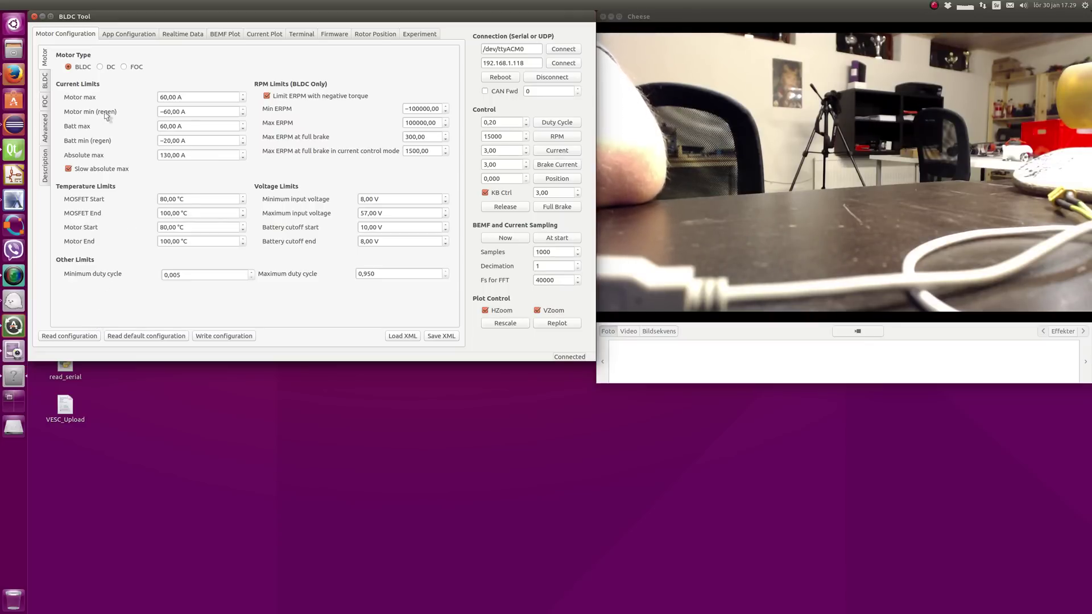
pyautogui.click(133, 67)
pyautogui.click(214, 337)
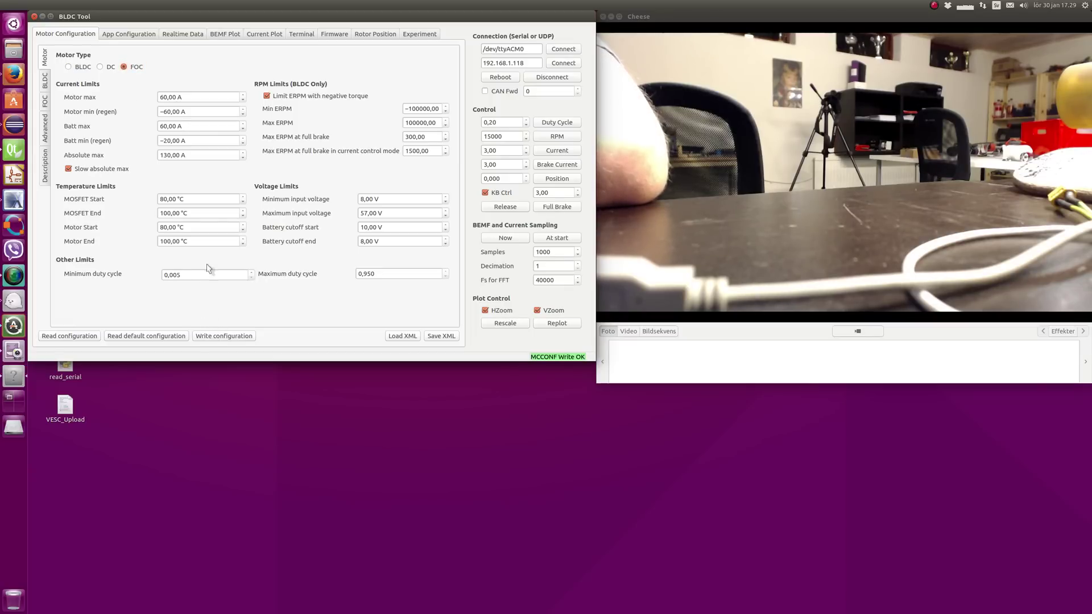
# In the FOC settings, measure motor resistance and inductance (R 0.02332 Ω, L 23.65 µH)
pyautogui.click(47, 110)
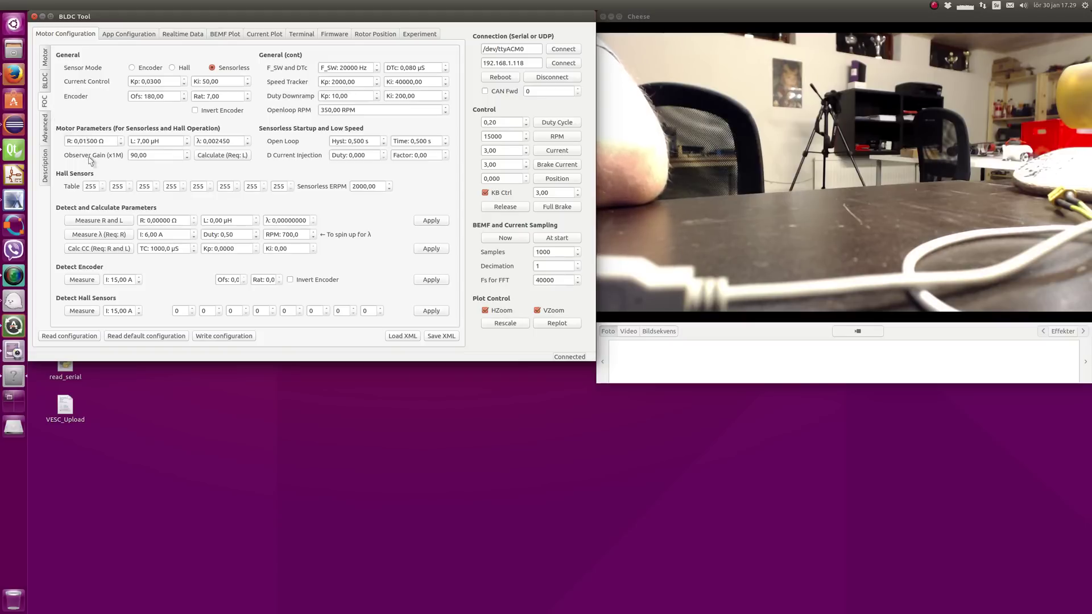
pyautogui.click(115, 222)
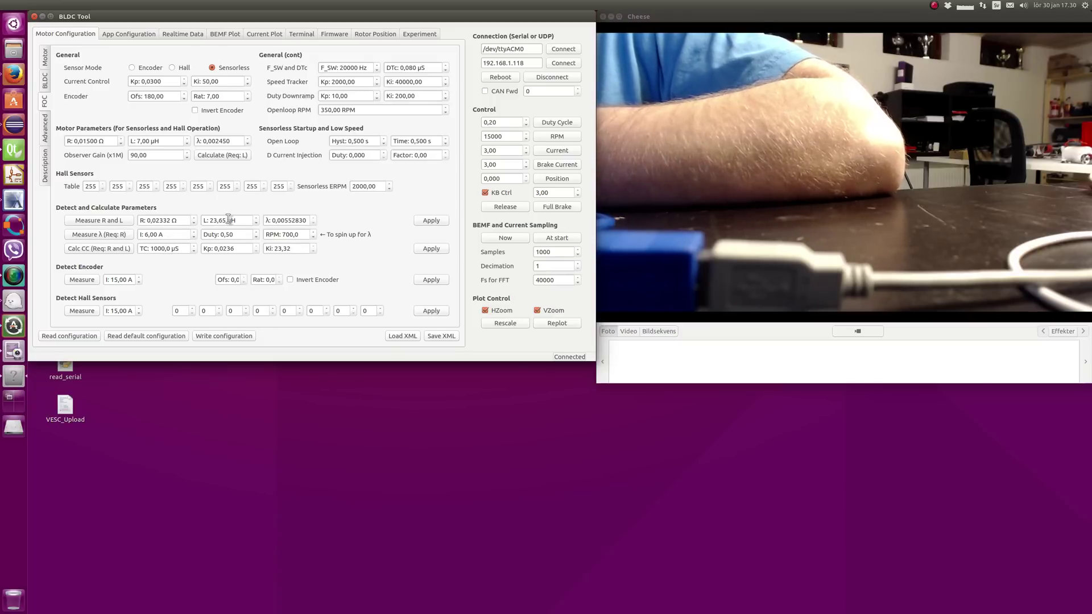
# Apply the measured R, L, λ and gains (Kp 0.0236, Ki 23.32) and write them to the controller
pyautogui.click(443, 224)
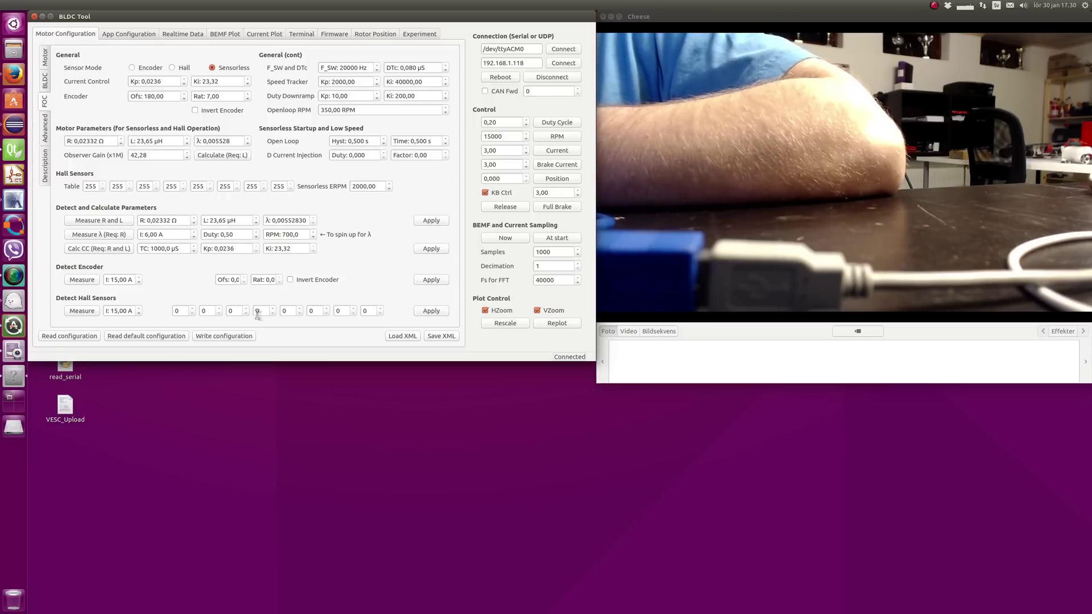
pyautogui.click(252, 338)
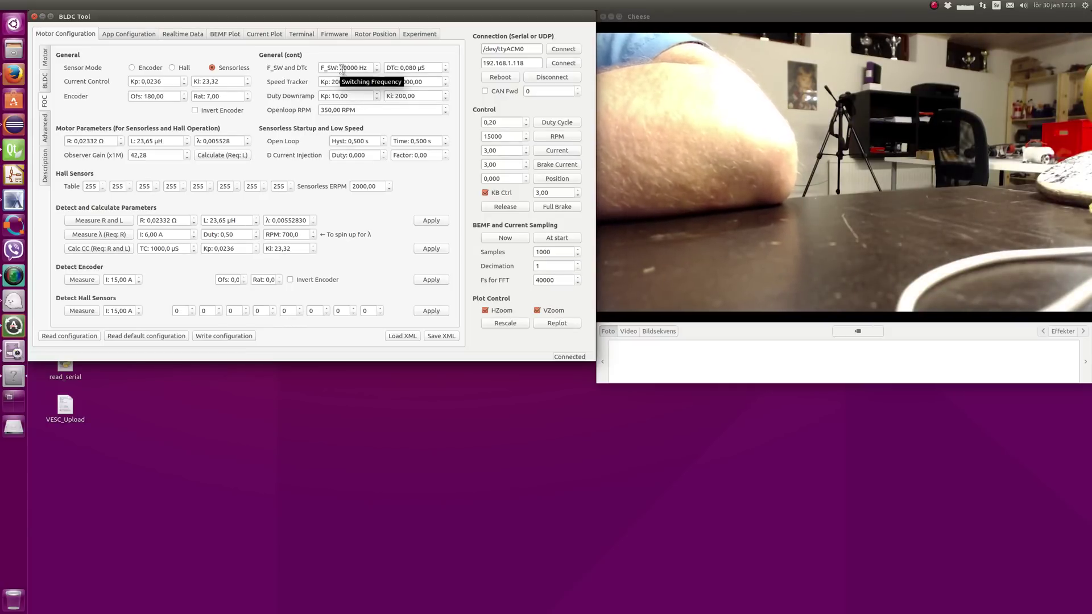
# Change F_SW to 40000 Hz and write the motor configuration
pyautogui.click(342, 68)
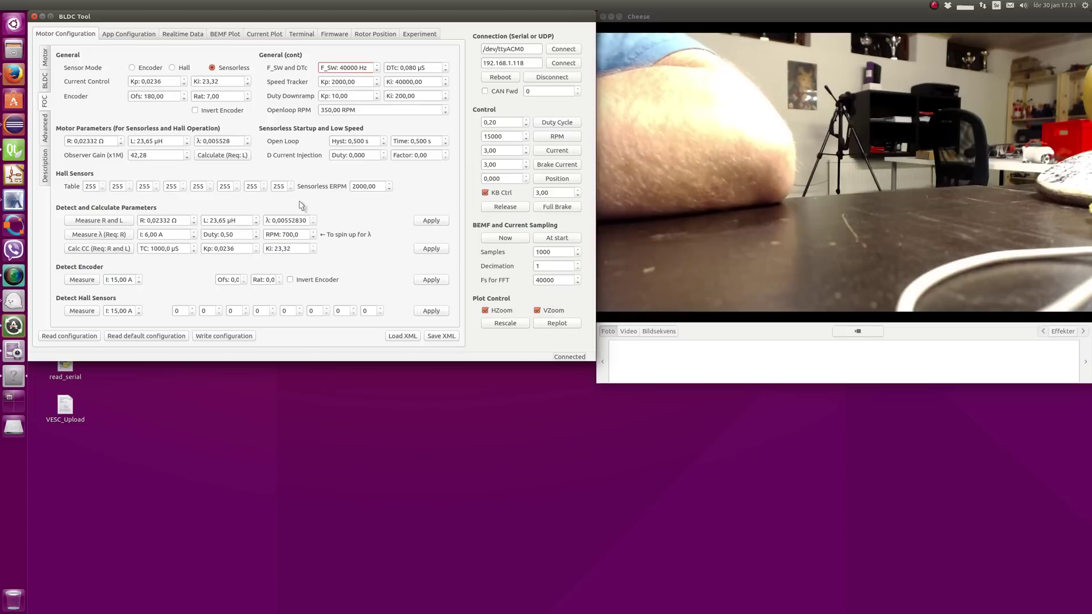
pyautogui.click(229, 337)
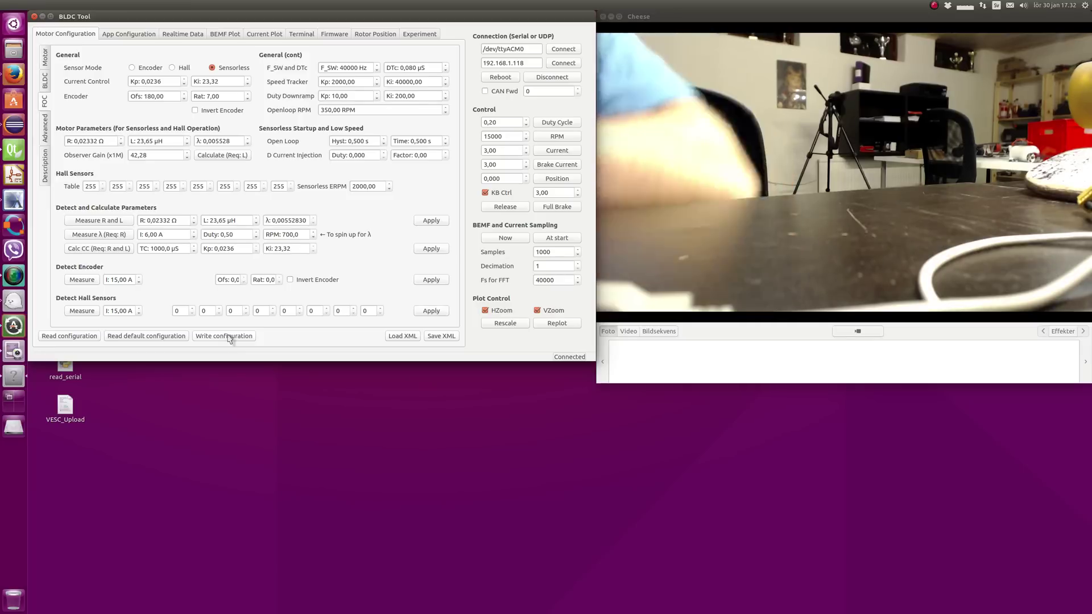
# Write F_SW back as 20000 Hz, then start editing the 350 RPM open-loop value
pyautogui.click(341, 68)
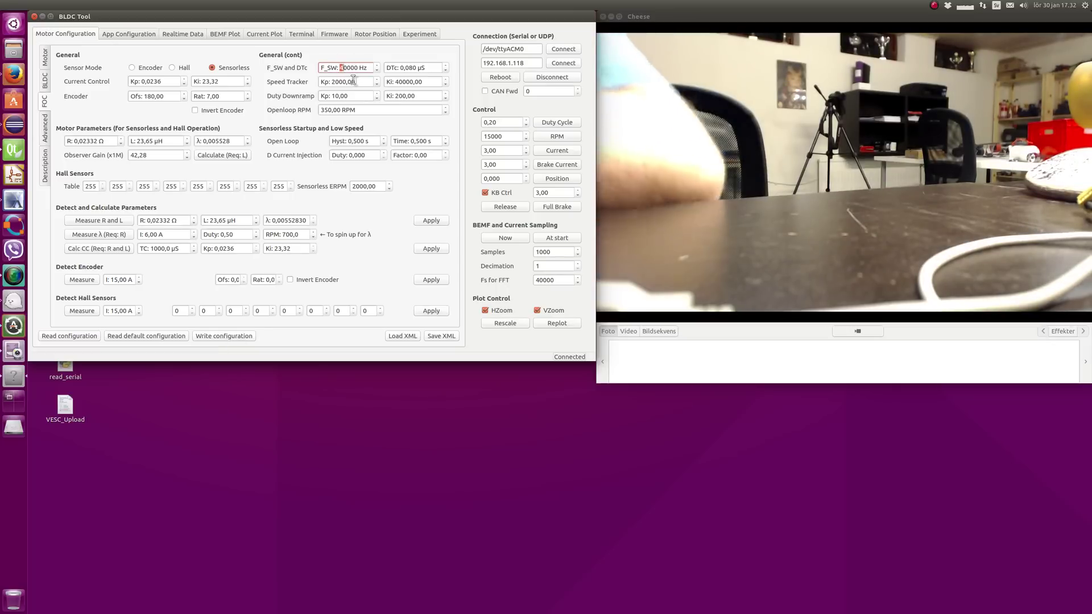
pyautogui.click(244, 338)
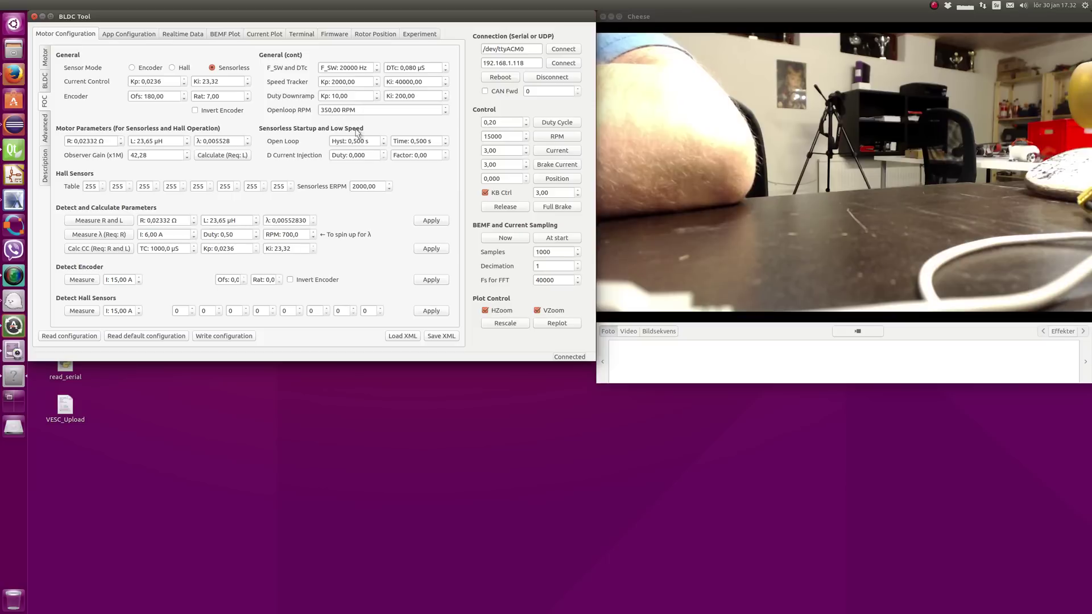
pyautogui.moveTo(360, 141)
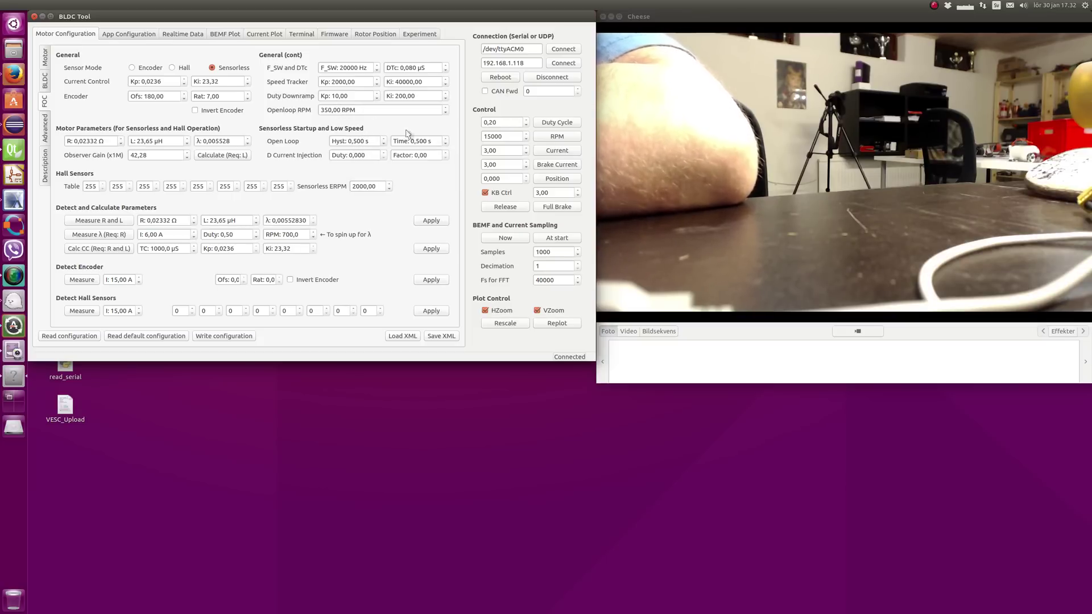
pyautogui.moveTo(410, 139)
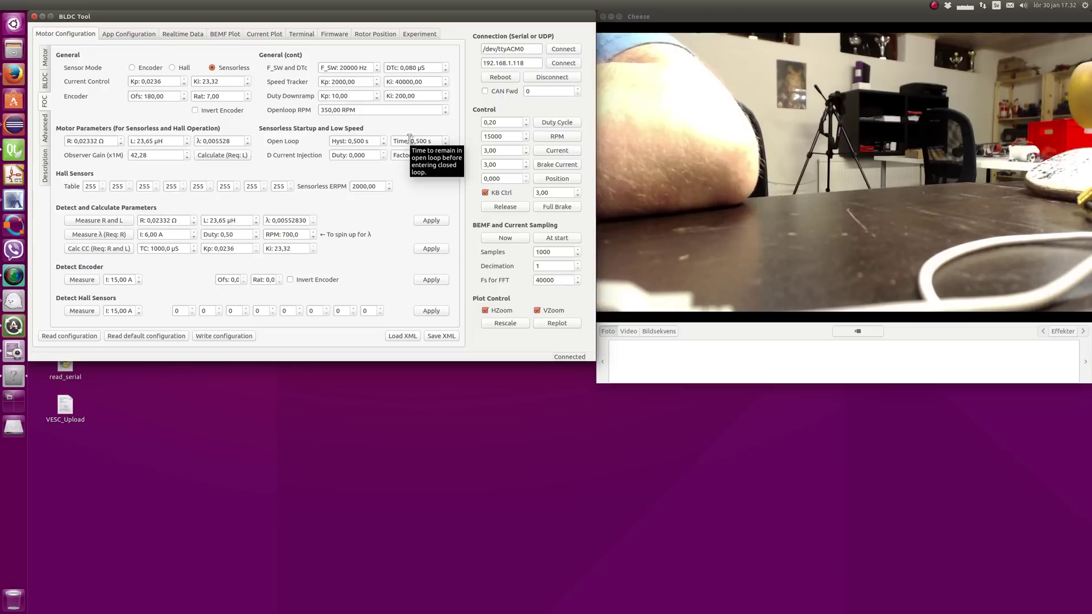
pyautogui.click(366, 110)
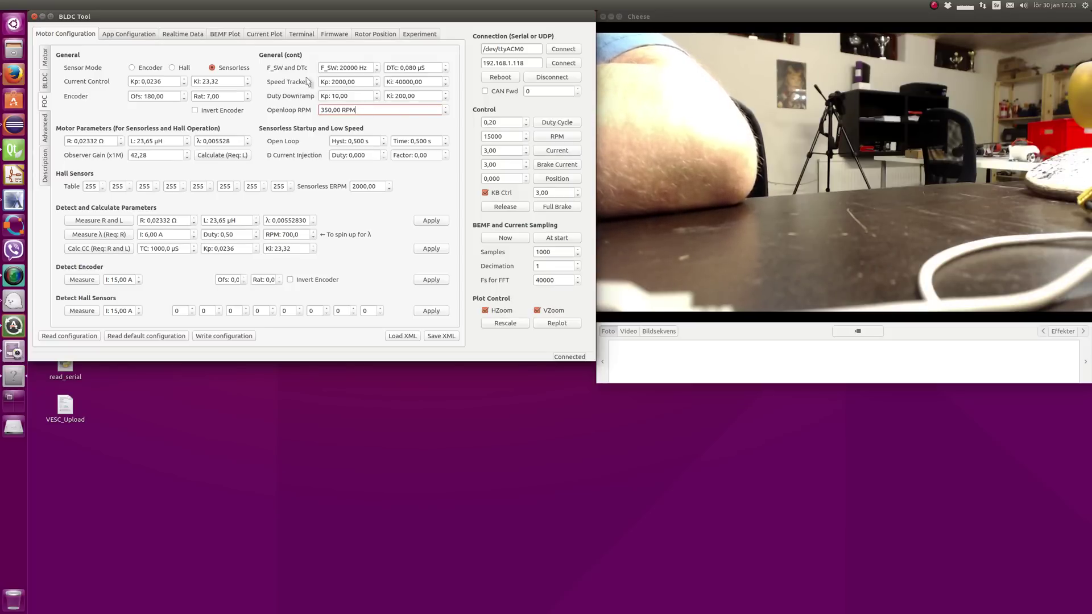
# Read the app configuration, select Nunchuk as the app to use, and write it
pyautogui.click(150, 35)
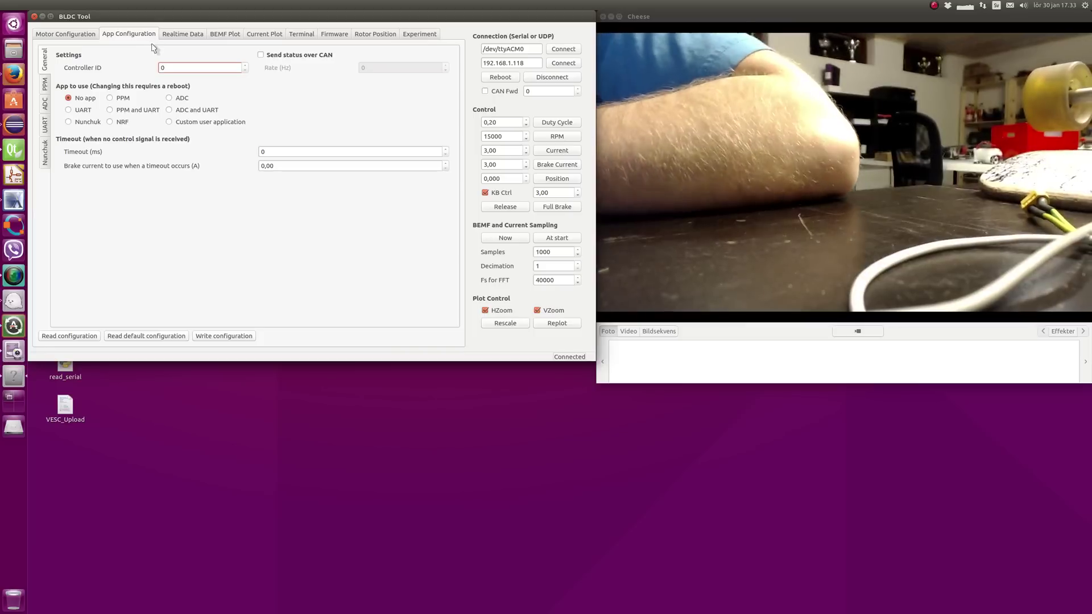
pyautogui.click(90, 342)
pyautogui.click(90, 122)
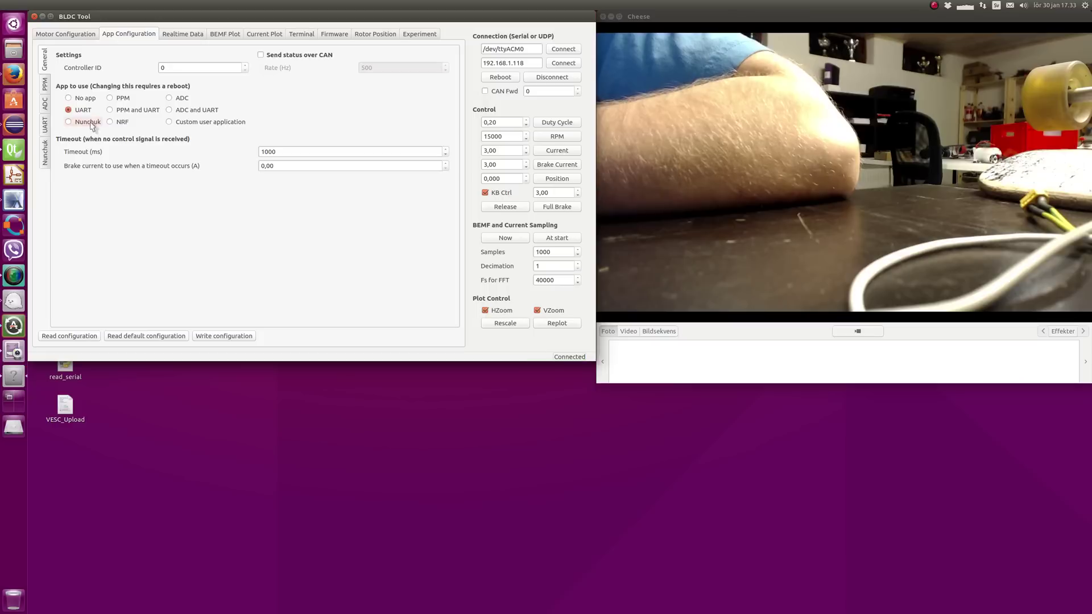
pyautogui.click(231, 336)
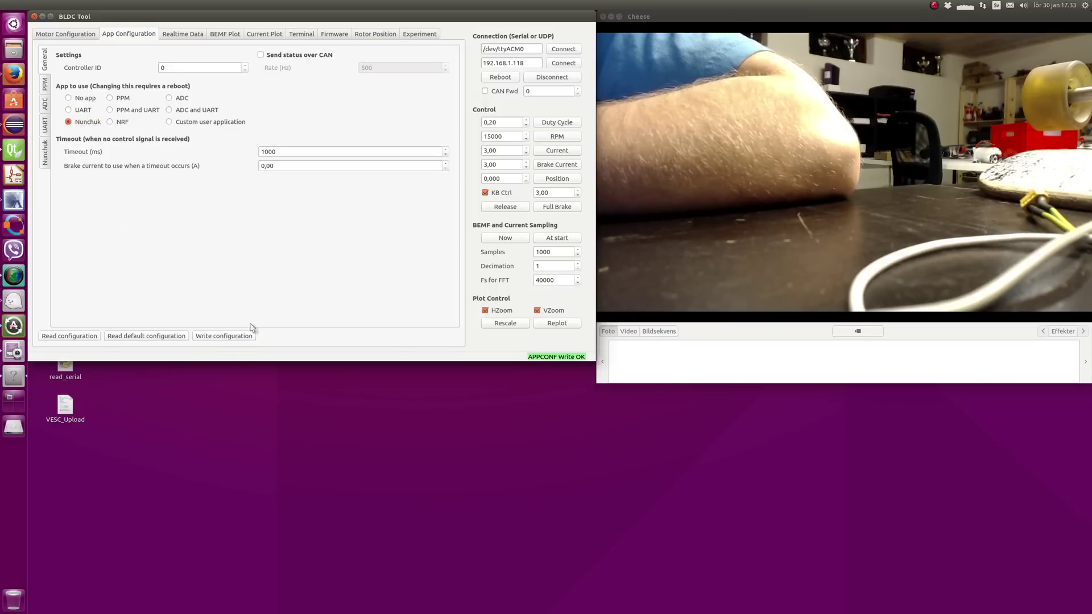
# Reboot the controller to apply the Nunchuk app change
pyautogui.click(501, 80)
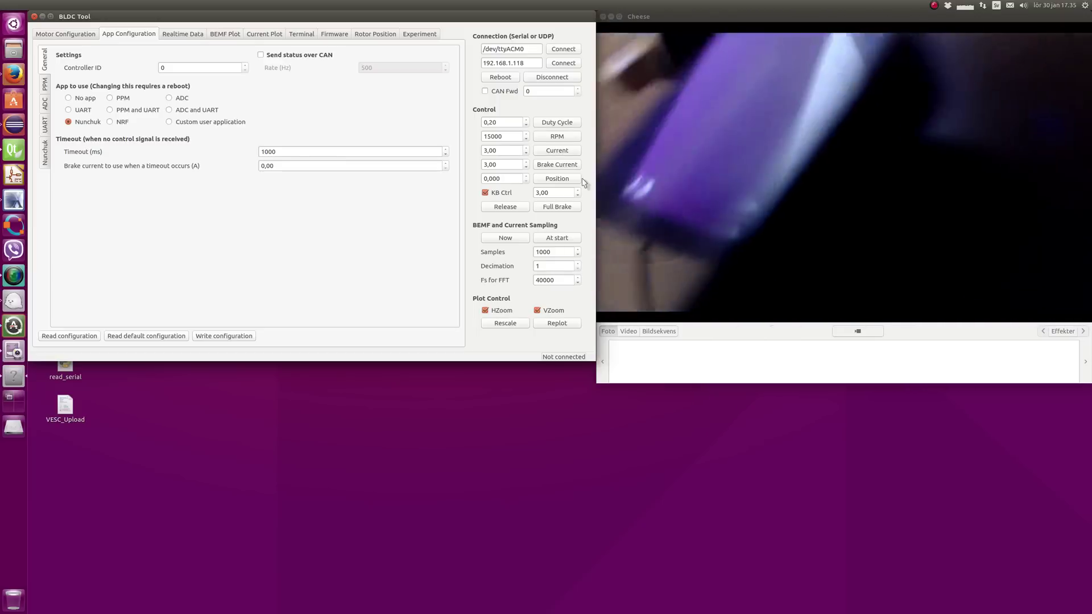
# Reconnect, set the Nunchuk control mode to Disabled, and write the app configuration
pyautogui.click(565, 52)
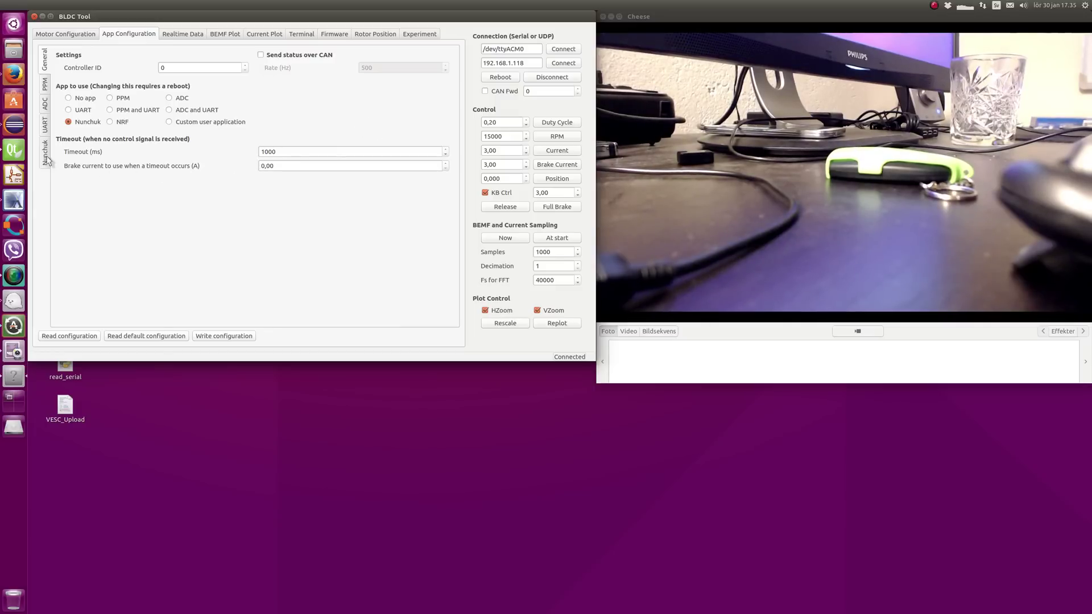
pyautogui.click(45, 153)
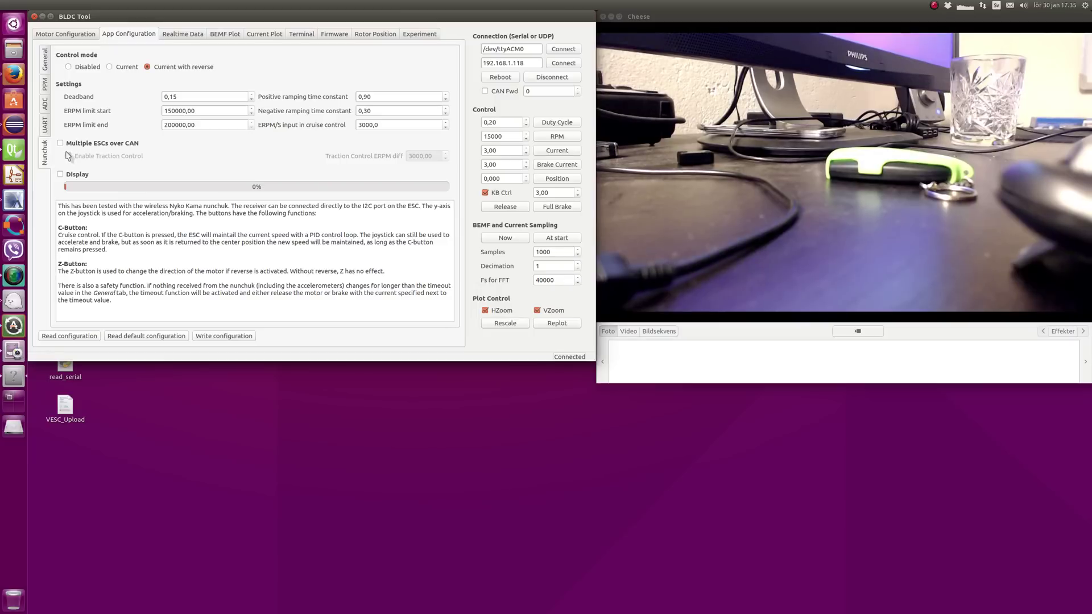
pyautogui.click(92, 67)
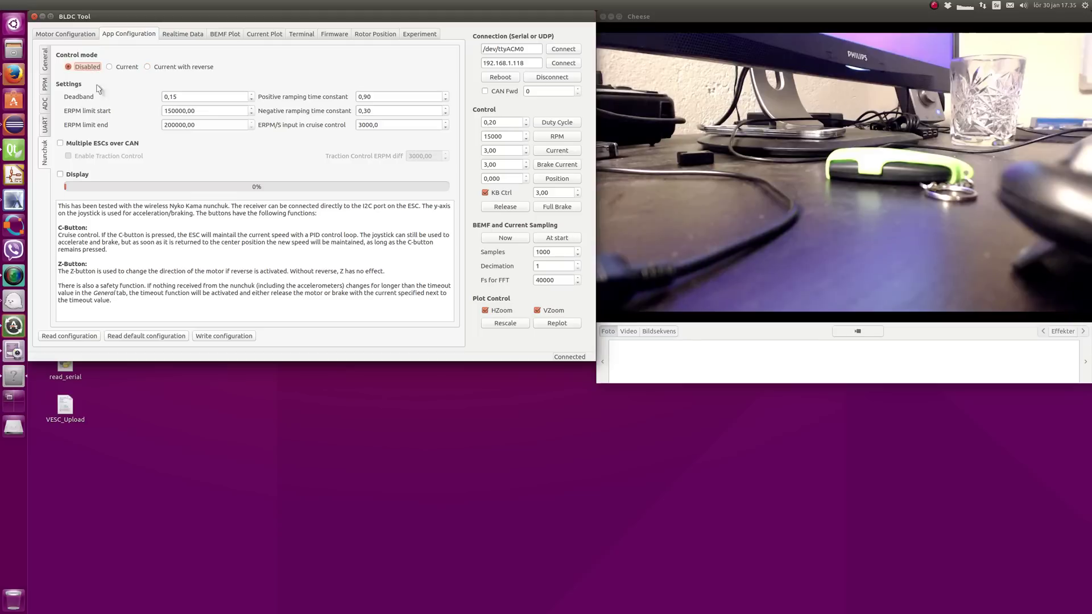
pyautogui.click(226, 336)
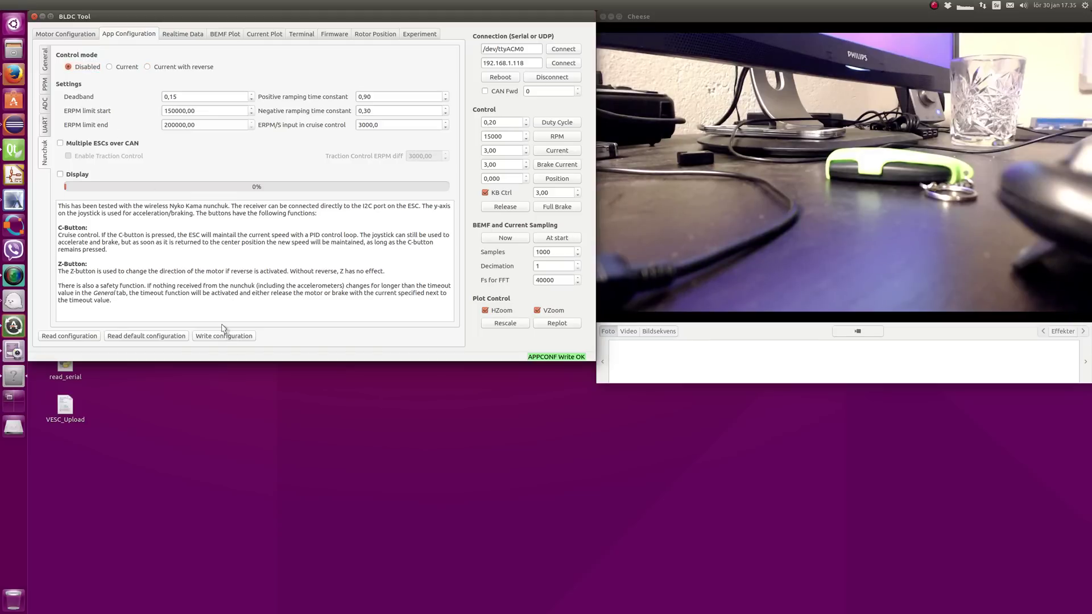
# Run hall sensor detection at 23 A, yielding 255, 17, 148, 184, 85, 49, 118, 255
pyautogui.click(93, 35)
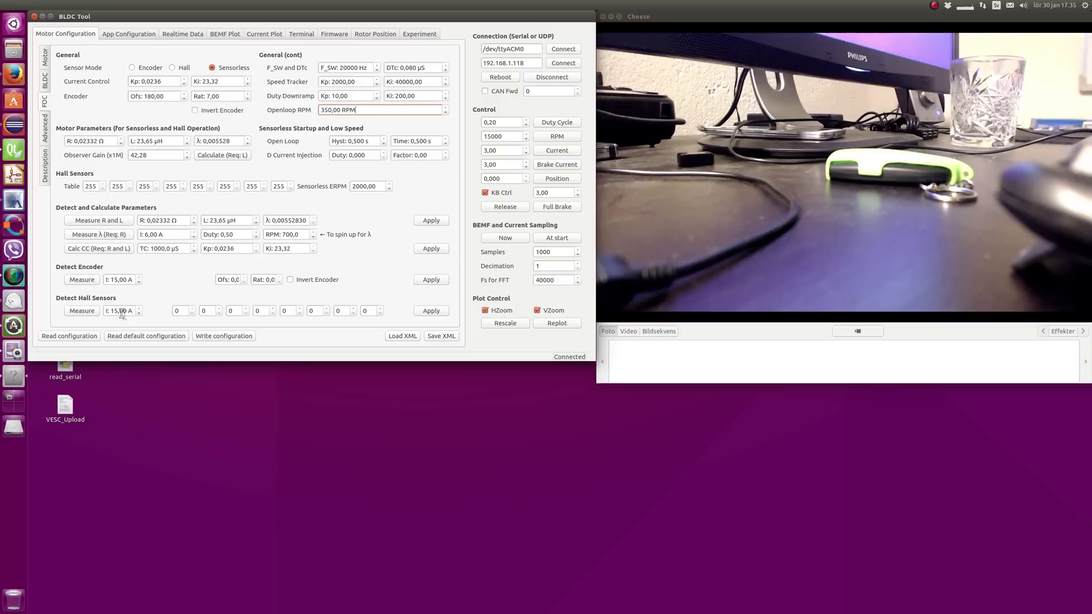
pyautogui.scroll(5, 122, 312)
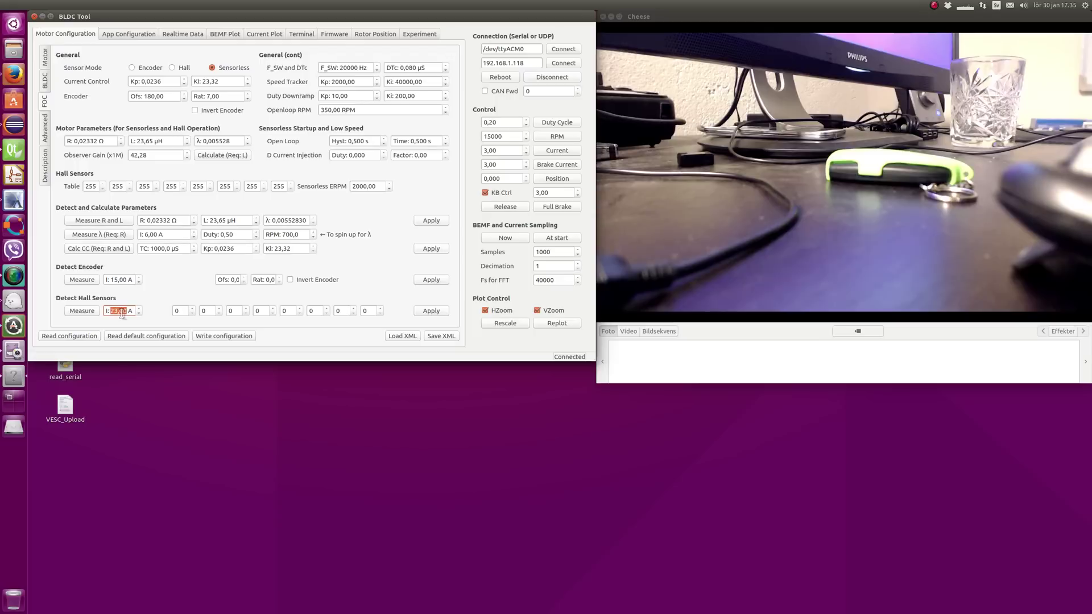
pyautogui.click(87, 315)
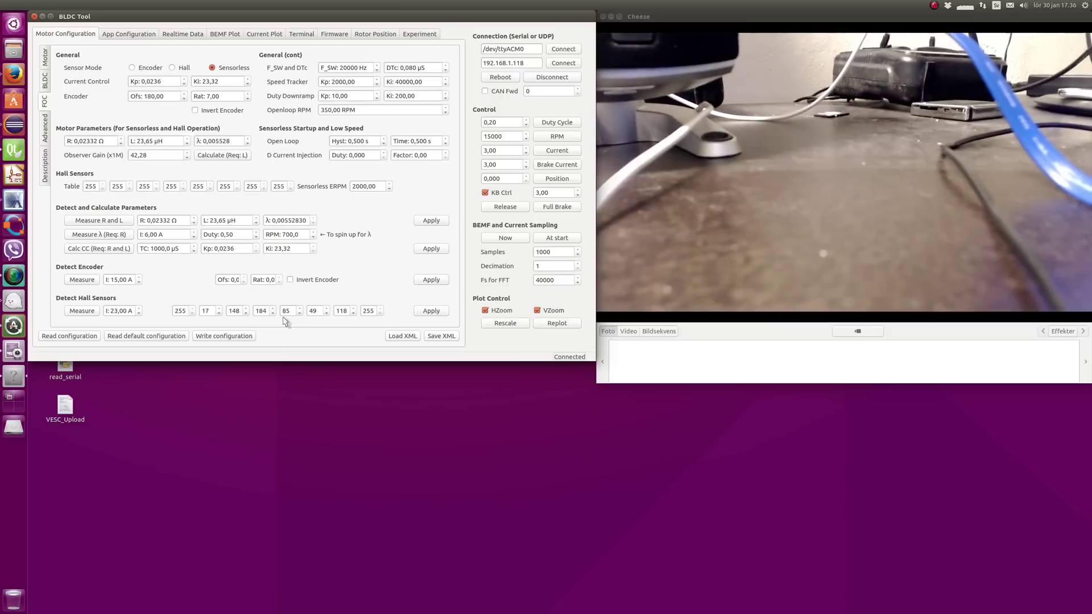
pyautogui.scroll(-1, 129, 311)
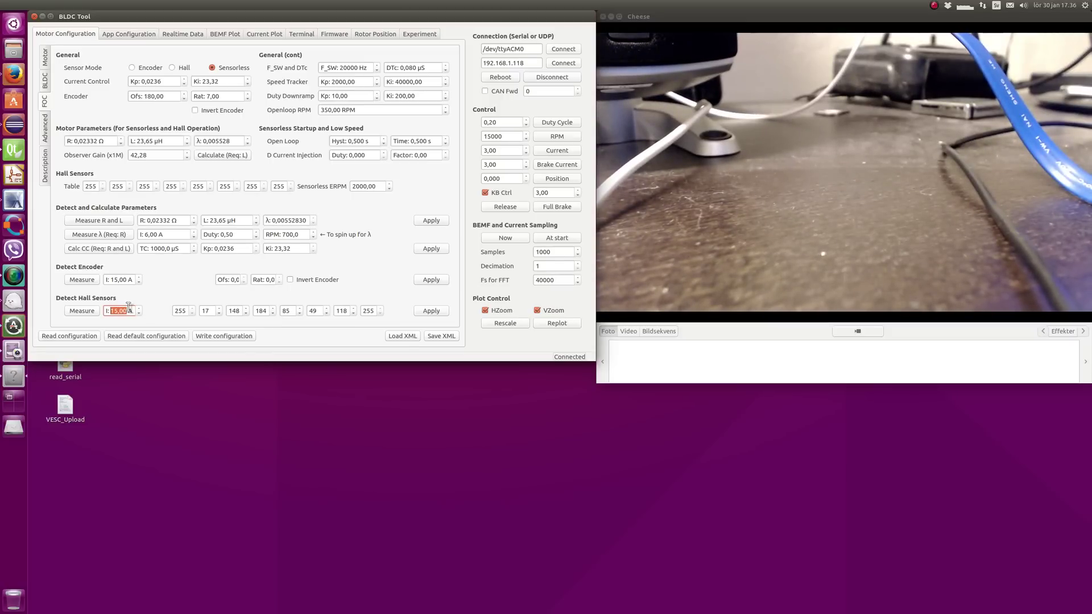
# Apply the detected hall values to fill the Hall Sensors table
pyautogui.click(423, 313)
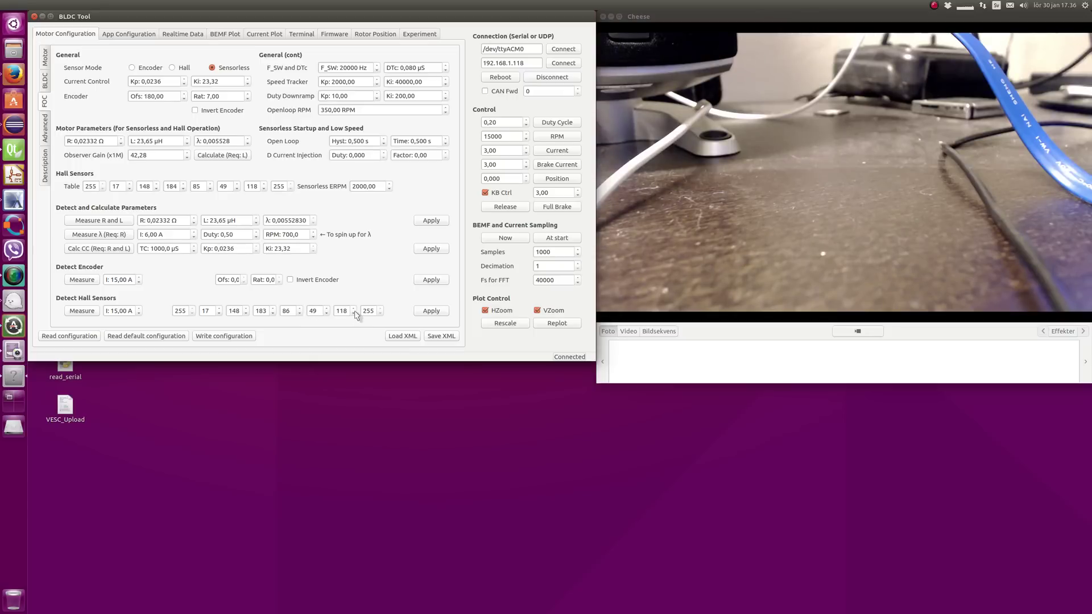
# Set the sensor mode to Hall, write the motor configuration, and show the realtime data plots
pyautogui.click(250, 338)
pyautogui.click(172, 68)
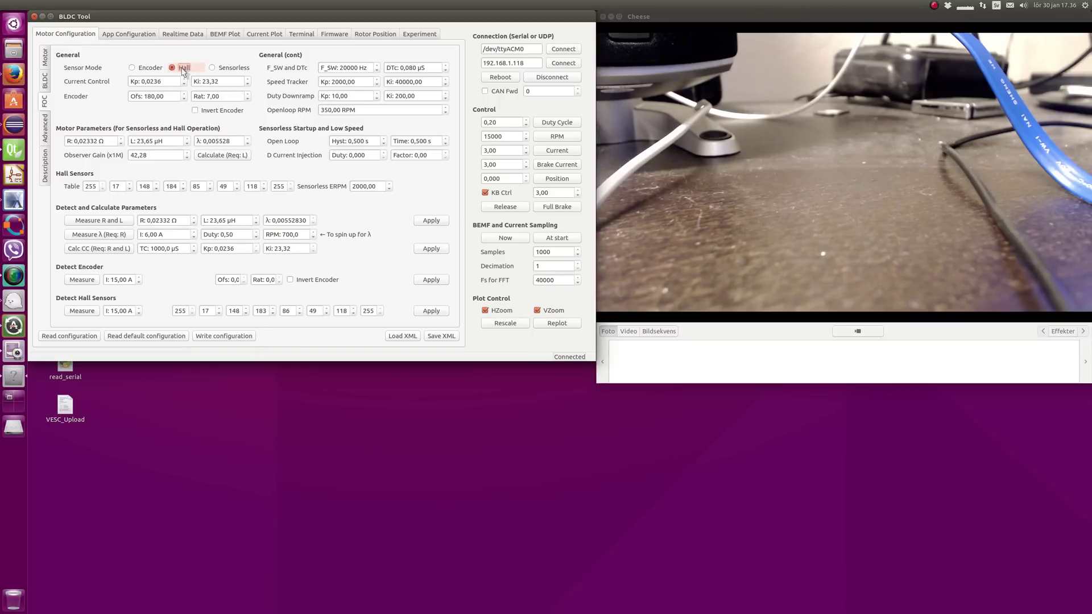
pyautogui.click(249, 336)
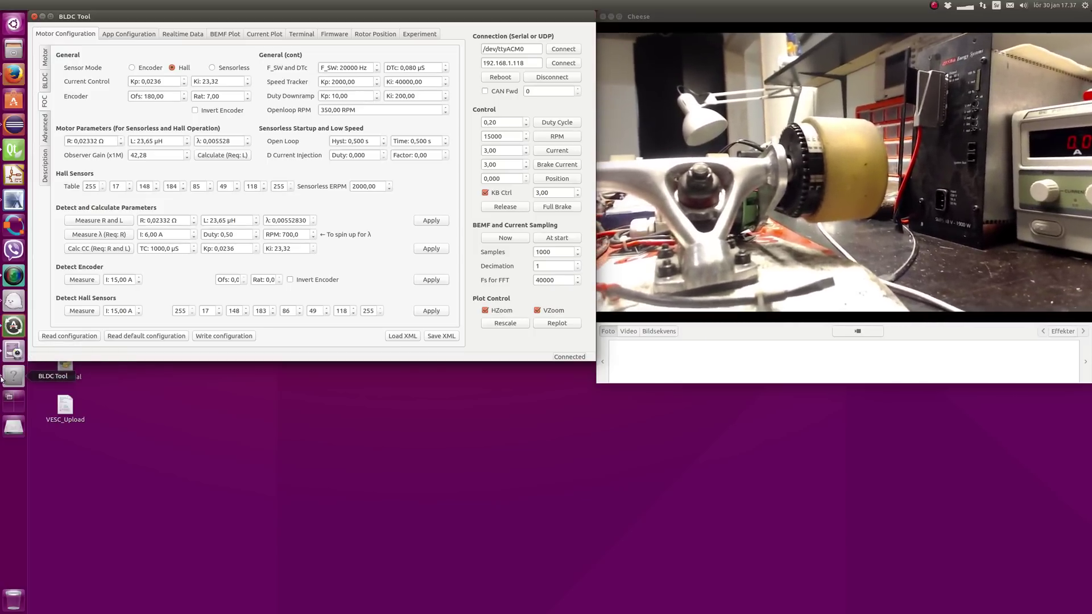
pyautogui.click(170, 35)
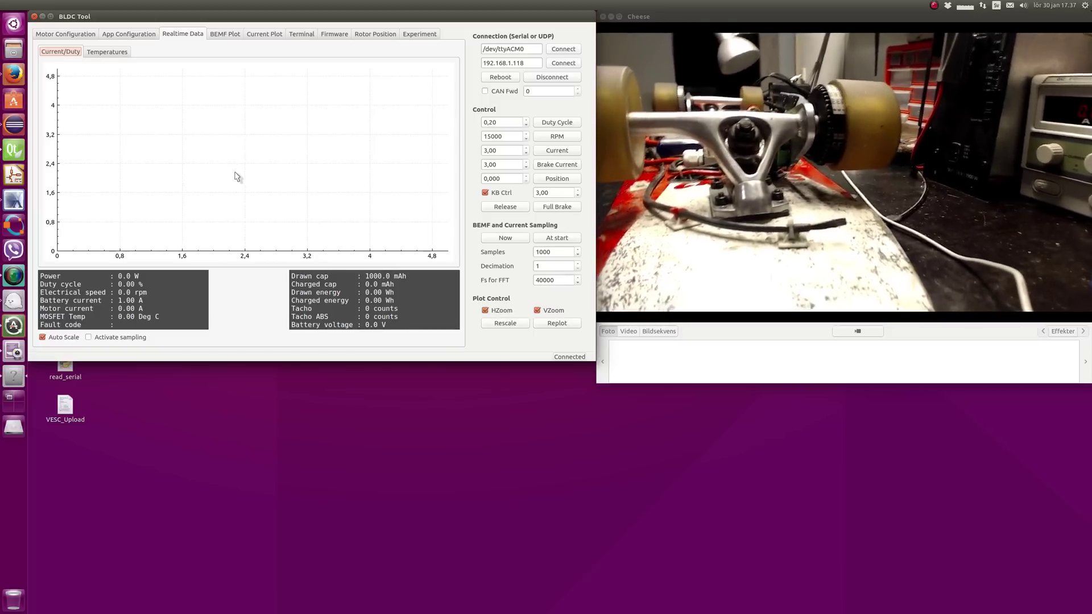
# Record live current and duty while running the motor at 0,07, 0,05, then 0,04 duty
pyautogui.click(132, 339)
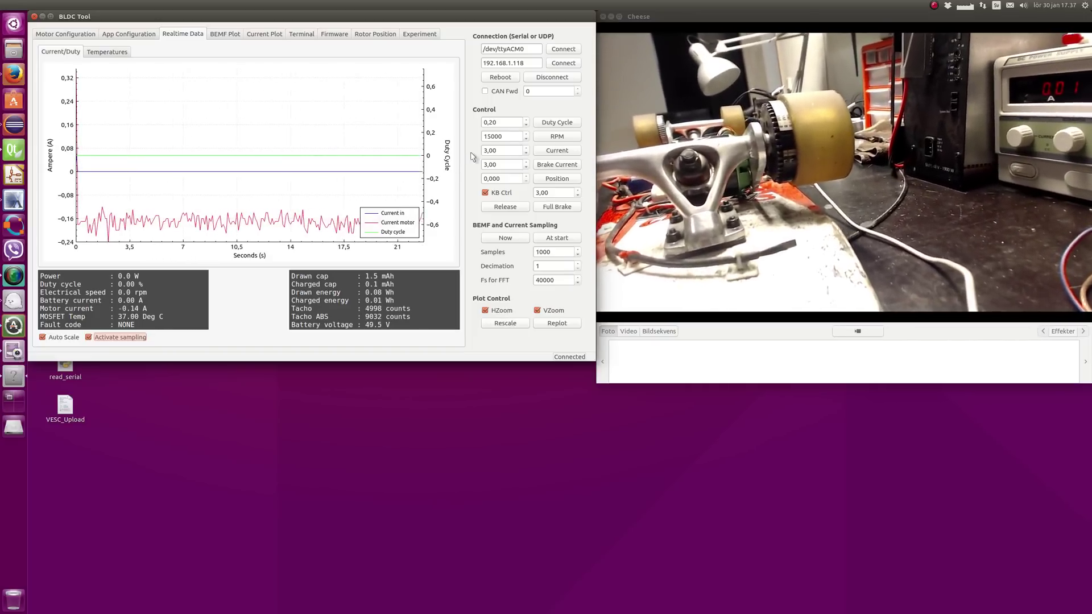
pyautogui.scroll(-13, 528, 124)
pyautogui.click(535, 125)
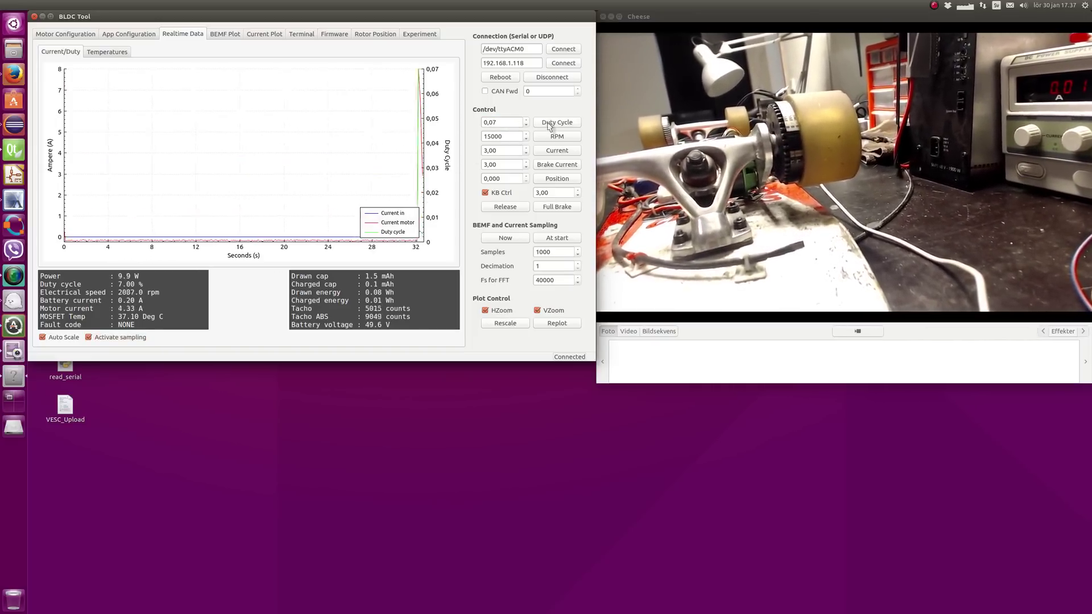
pyautogui.scroll(-3, 524, 124)
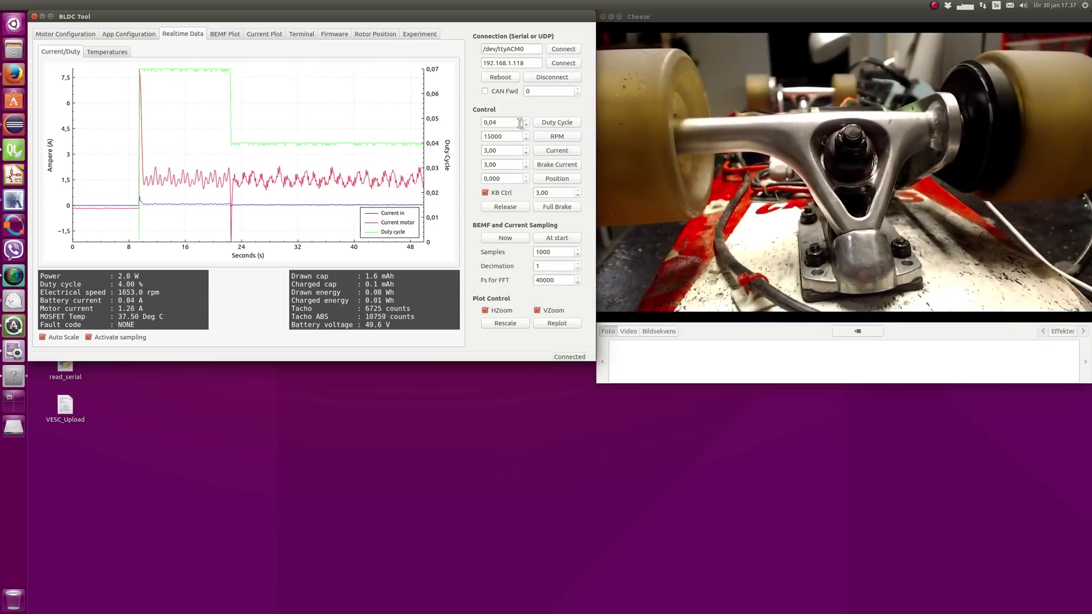
pyautogui.scroll(1, 520, 123)
pyautogui.click(544, 124)
pyautogui.scroll(-1, 510, 123)
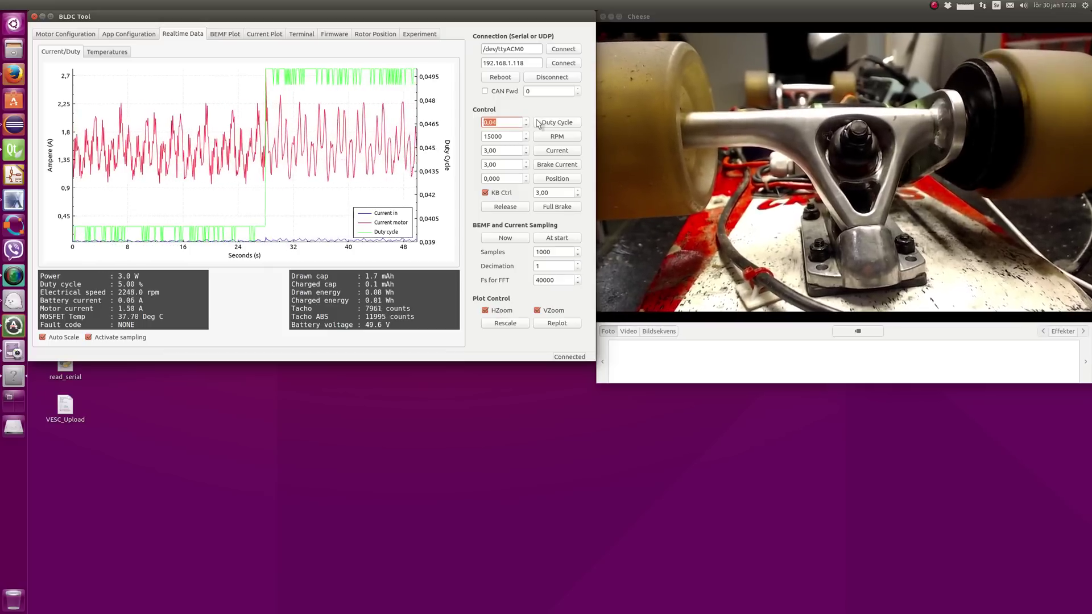
pyautogui.click(544, 124)
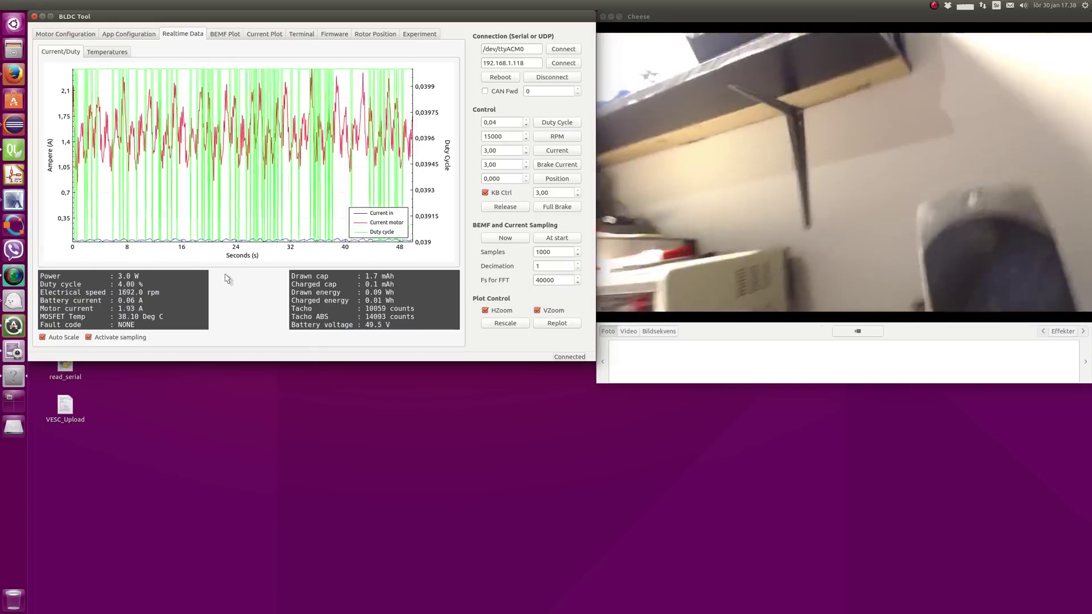
pyautogui.click(143, 338)
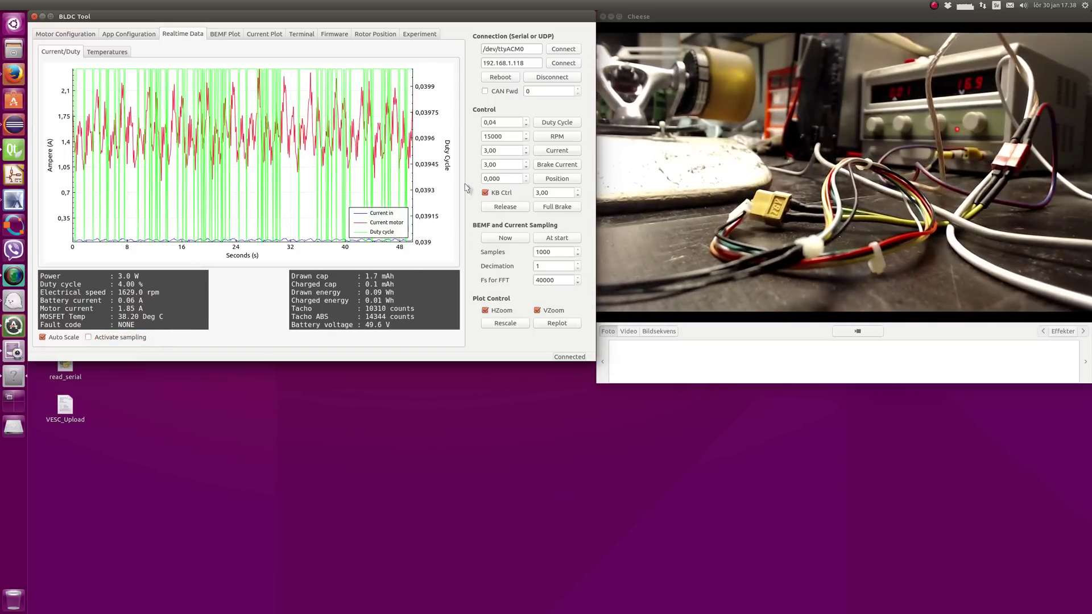
# Set the Nunchuk app to Current with reverse and write the app configuration
pyautogui.click(131, 35)
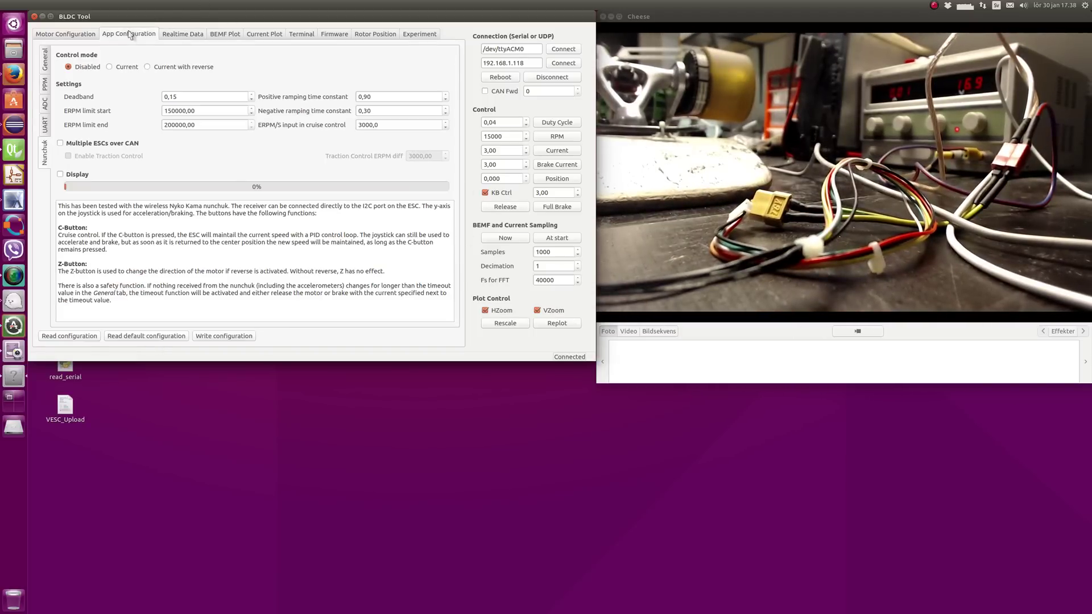
pyautogui.click(158, 67)
pyautogui.click(205, 337)
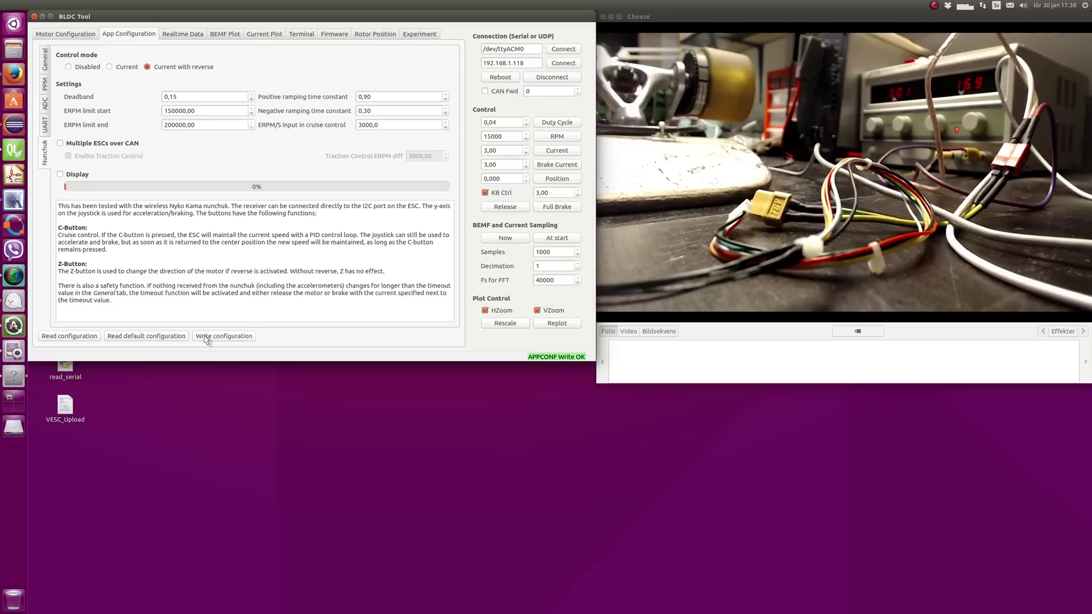